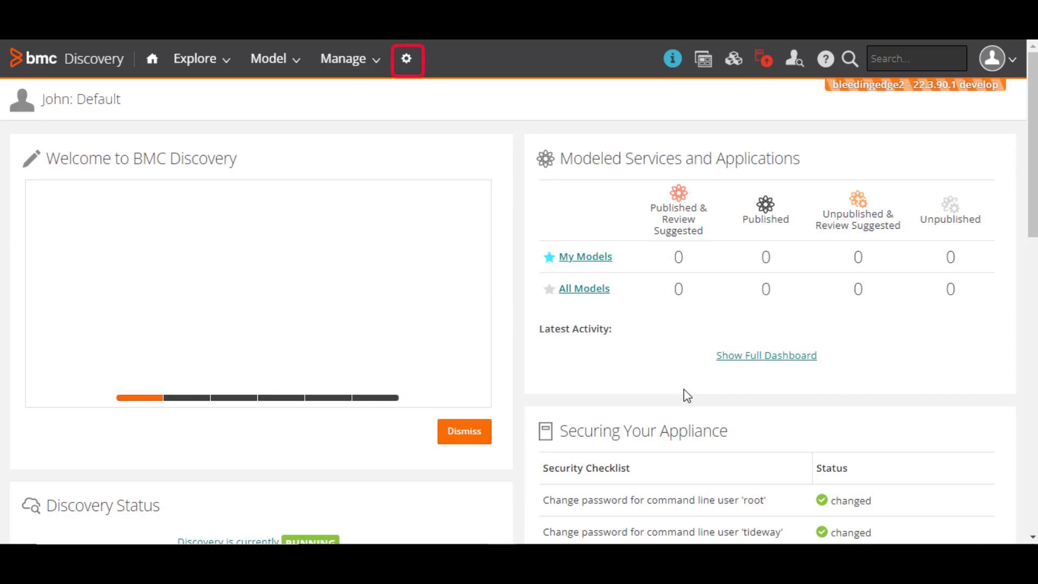
Step: From the administration area, go to Discovery's Vault Management and view the SafeGuard Vault tab
{"action": "left_click", "coordinate": [410, 61]}
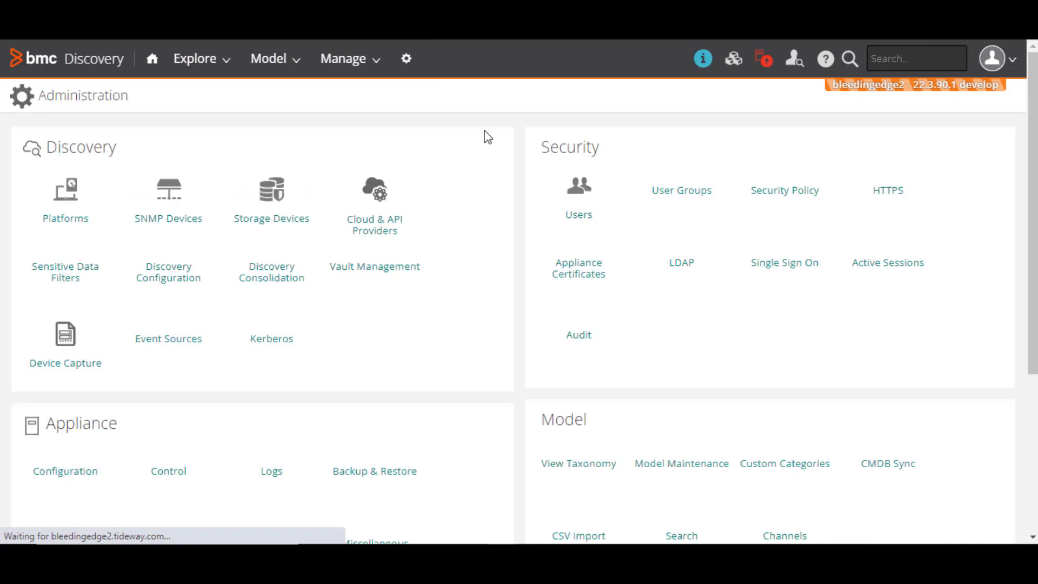
{"action": "left_click", "coordinate": [372, 270]}
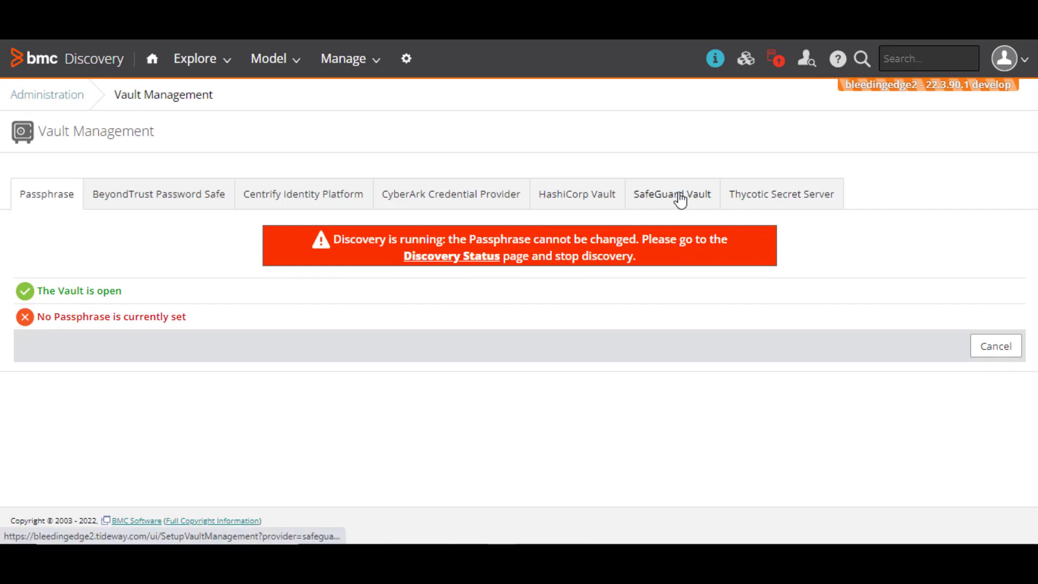
{"action": "left_click", "coordinate": [680, 201]}
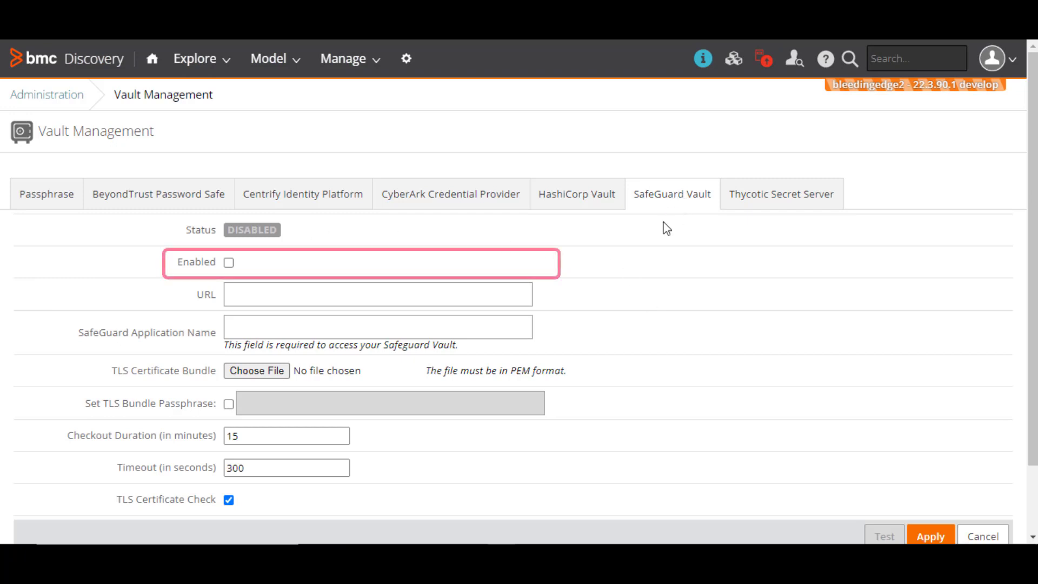
{"action": "left_click", "coordinate": [228, 262]}
{"action": "scroll", "coordinate": [692, 282], "scroll_direction": "down", "scroll_amount": 2}
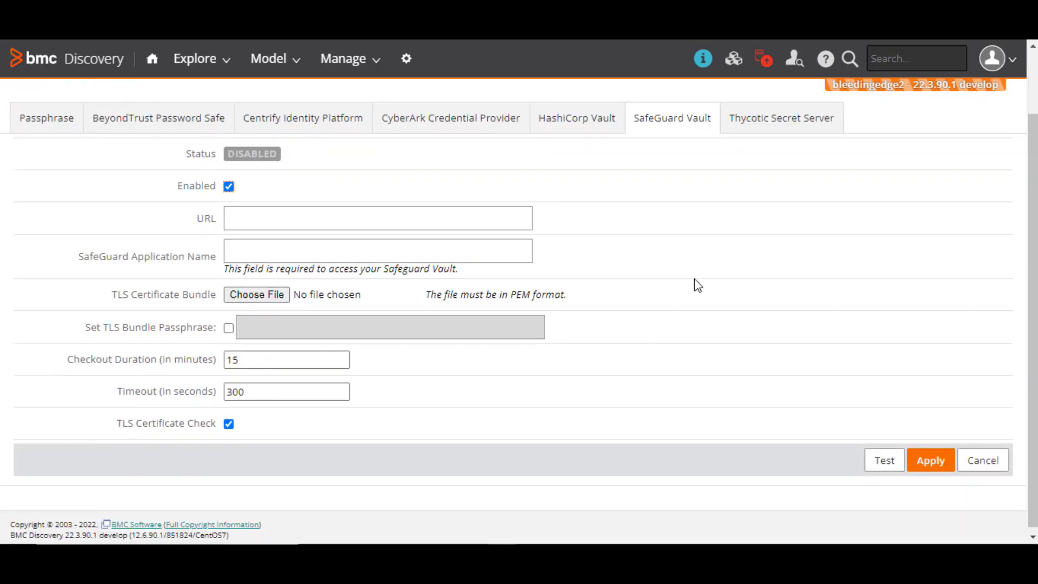
{"action": "left_click", "coordinate": [463, 219]}
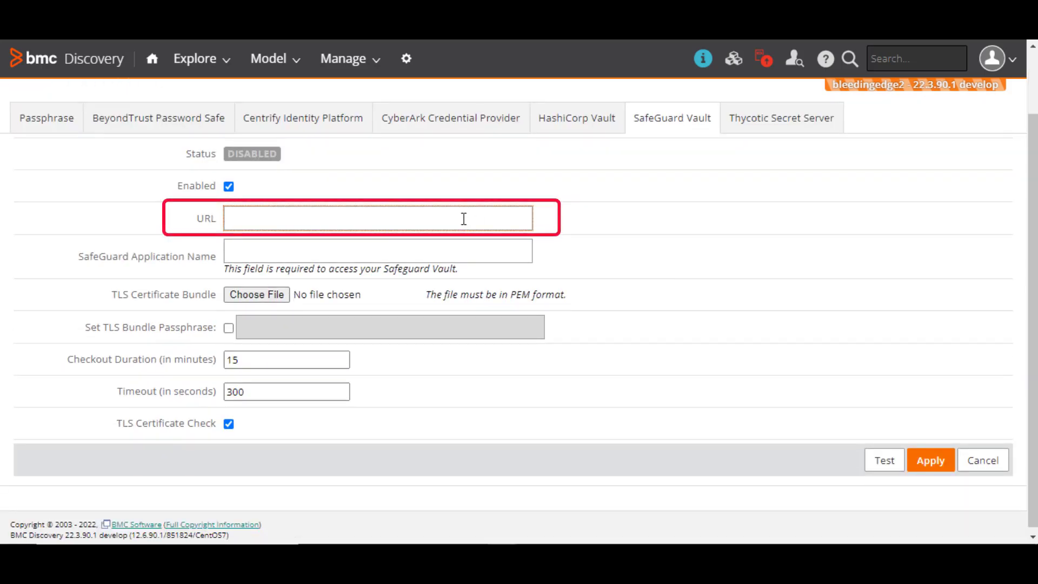
{"action": "type", "text": "https://disco-safeguard.bmc.com"}
{"action": "left_click", "coordinate": [880, 276]}
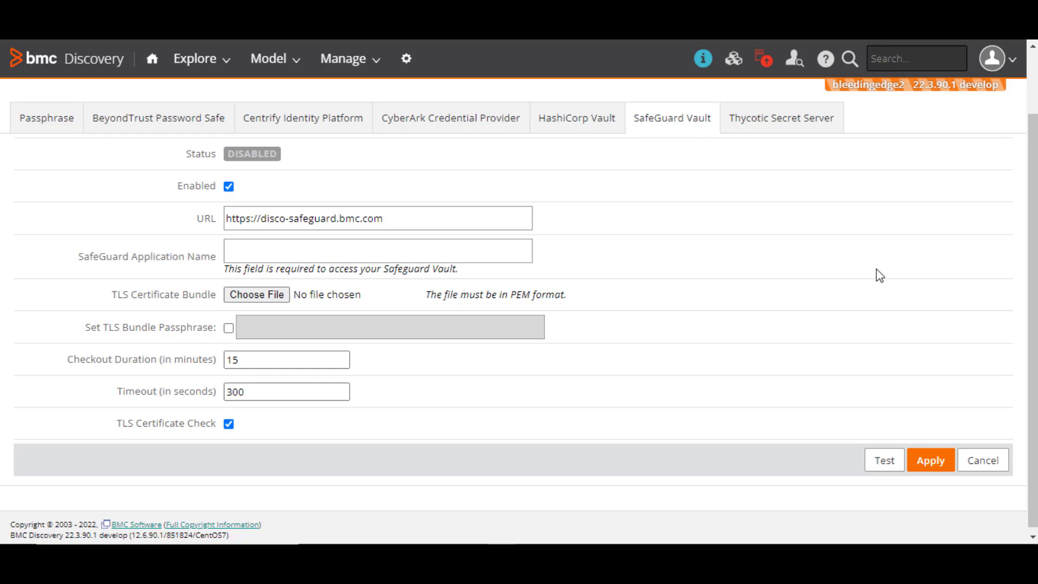
{"action": "left_click", "coordinate": [464, 245]}
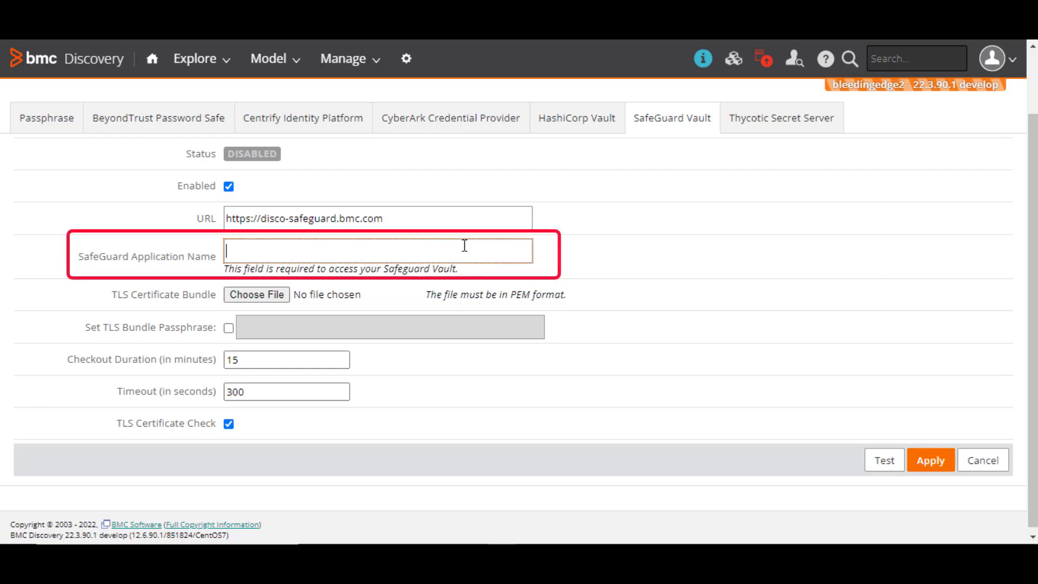
{"action": "type", "text": "A2A BMC"}
{"action": "left_click", "coordinate": [722, 265]}
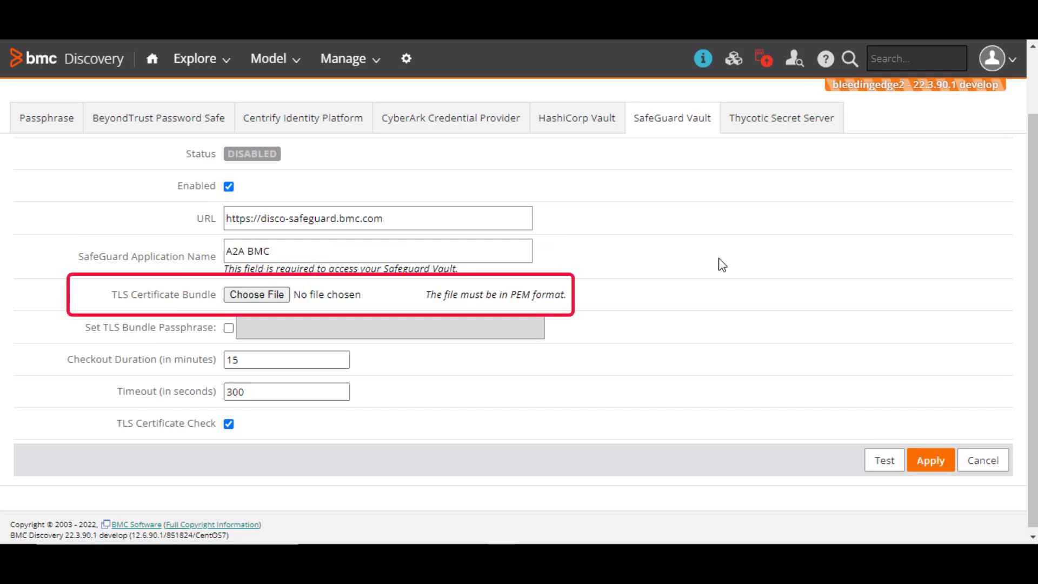
Step: Upload combined2.pem into the TLS Certificate Bundle field of the SafeGuard Vault form
{"action": "left_click", "coordinate": [280, 296]}
{"action": "left_click", "coordinate": [638, 133]}
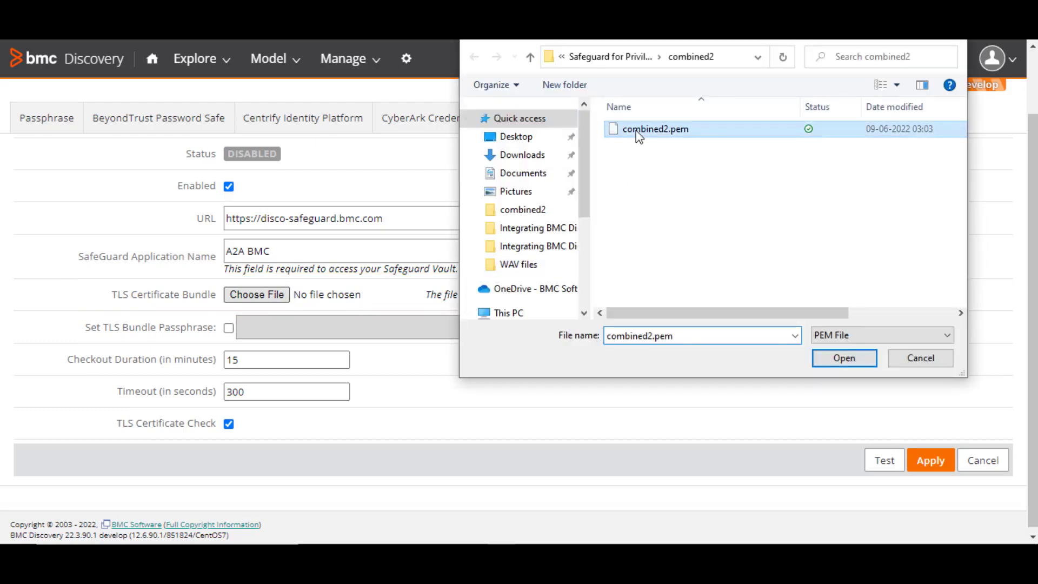
{"action": "left_click", "coordinate": [835, 358]}
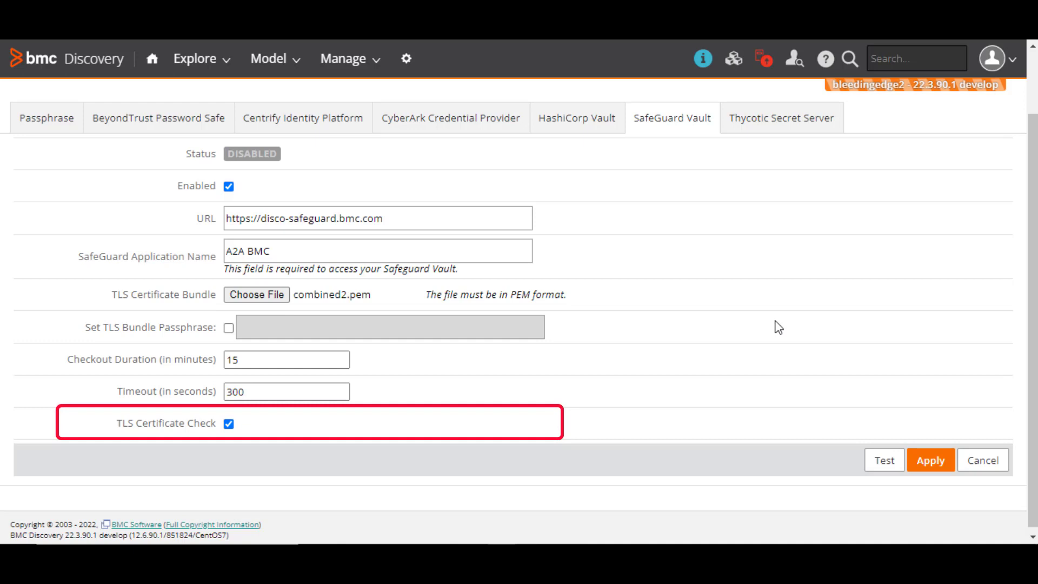
Step: Disable TLS Certificate Check and test the SafeGuard Vault connection until it shows TEST OK
{"action": "left_click", "coordinate": [229, 423]}
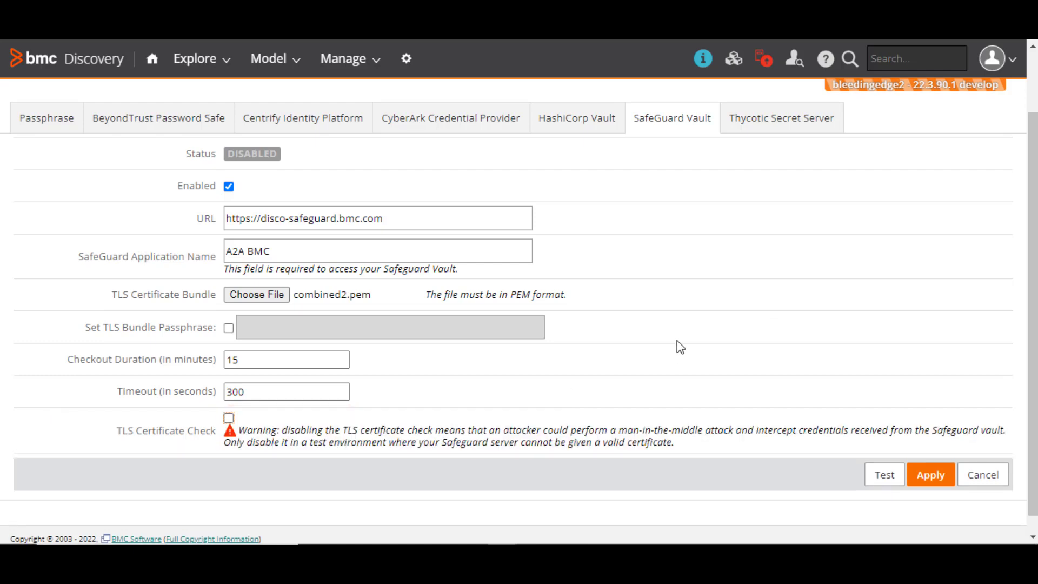
{"action": "scroll", "coordinate": [817, 492], "scroll_direction": "down", "scroll_amount": 1}
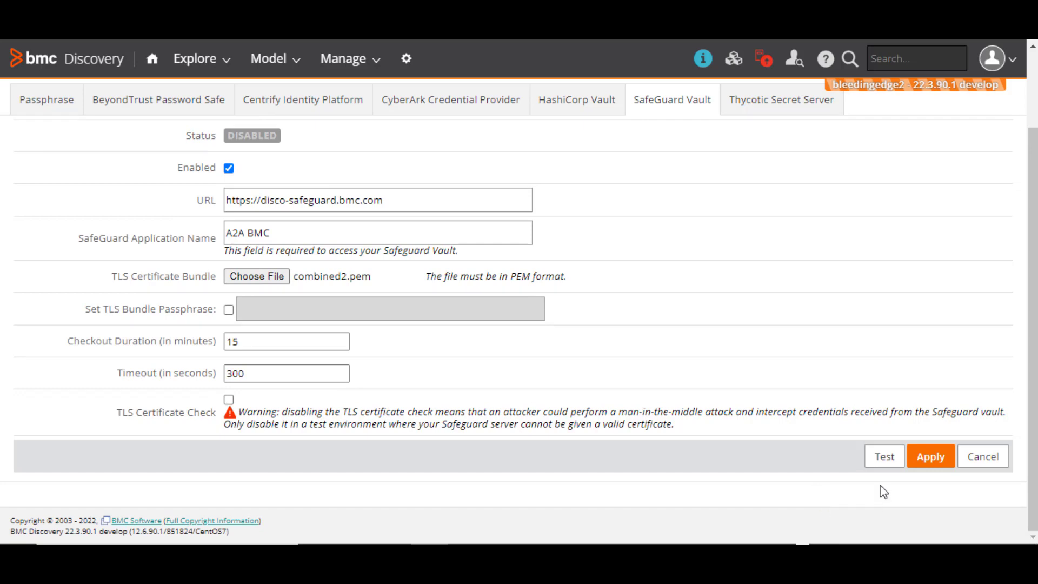
{"action": "left_click", "coordinate": [886, 457]}
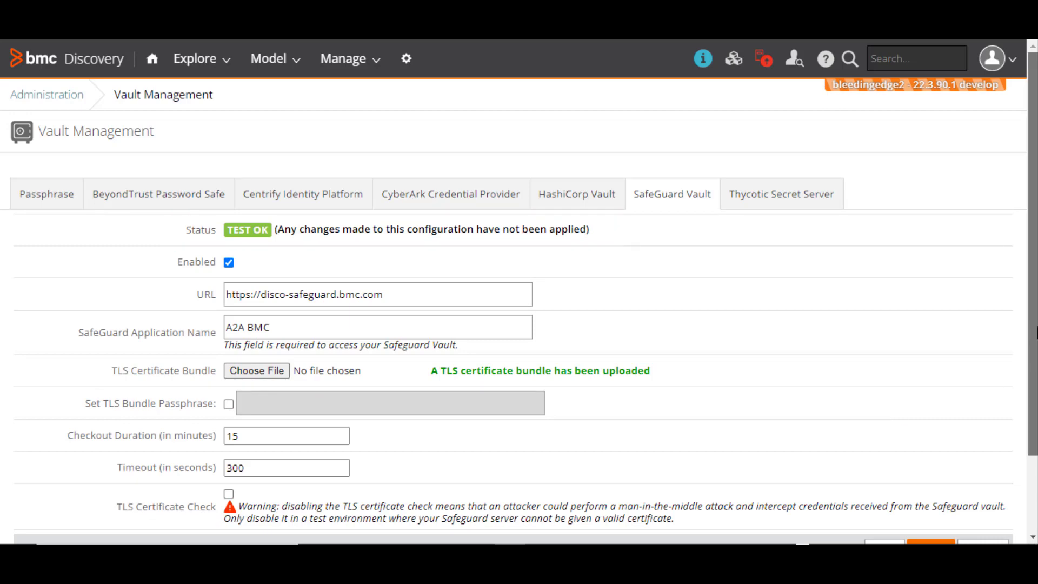
{"action": "scroll", "coordinate": [891, 419], "scroll_direction": "down", "scroll_amount": 2}
{"action": "scroll", "coordinate": [519, 297], "scroll_direction": "down", "scroll_amount": 2}
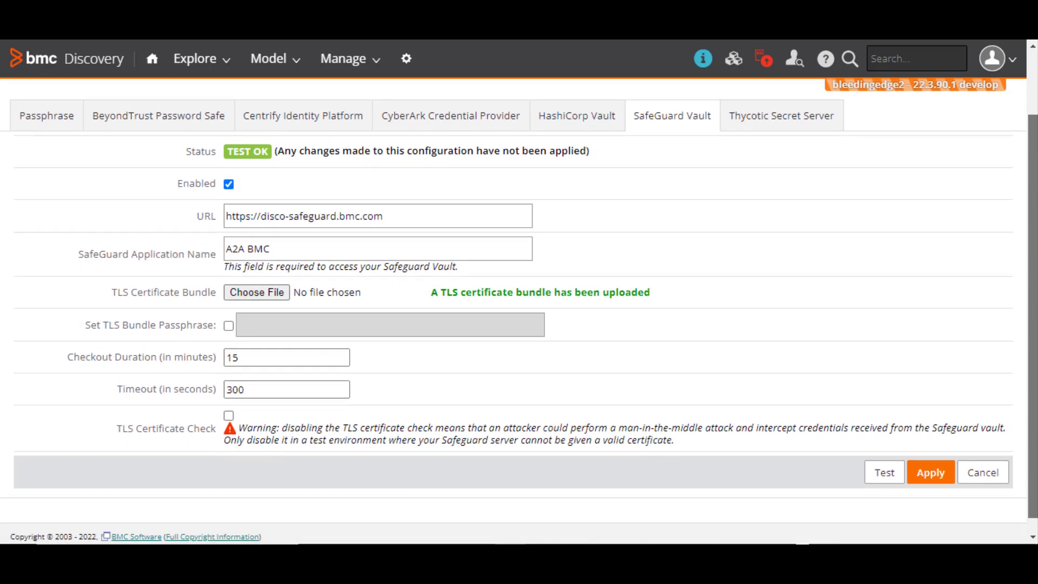
Step: Apply and confirm the SafeGuard Vault settings so its status reads ACTIVE
{"action": "left_click", "coordinate": [932, 476]}
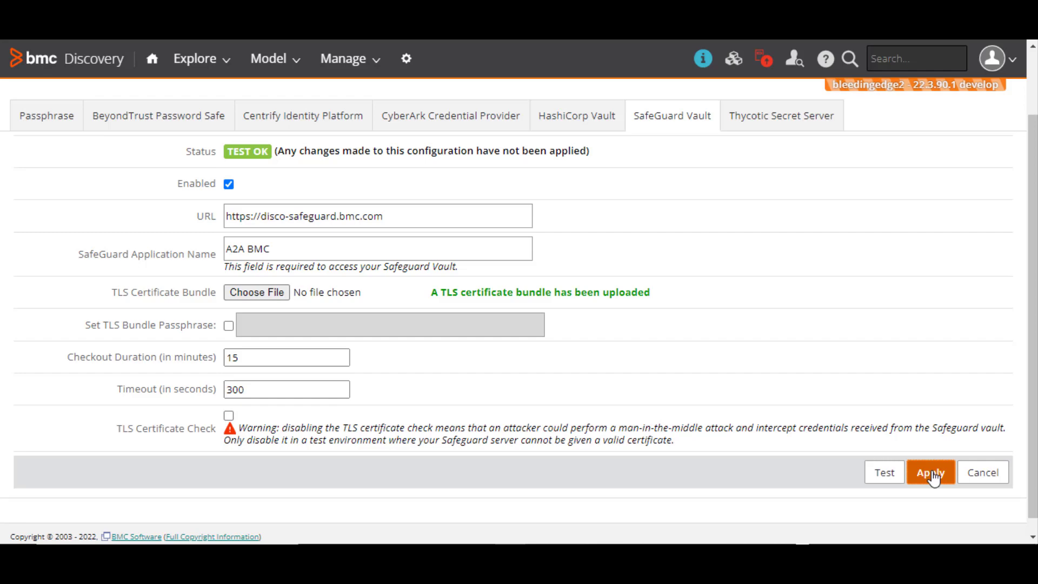
{"action": "left_click", "coordinate": [931, 476]}
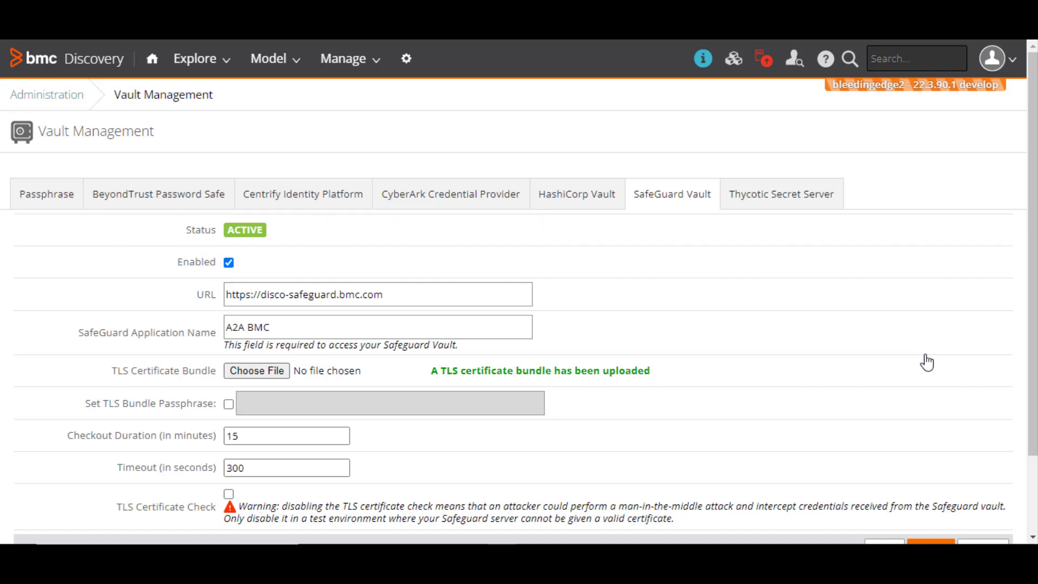
{"action": "scroll", "coordinate": [928, 360], "scroll_direction": "down", "scroll_amount": 3}
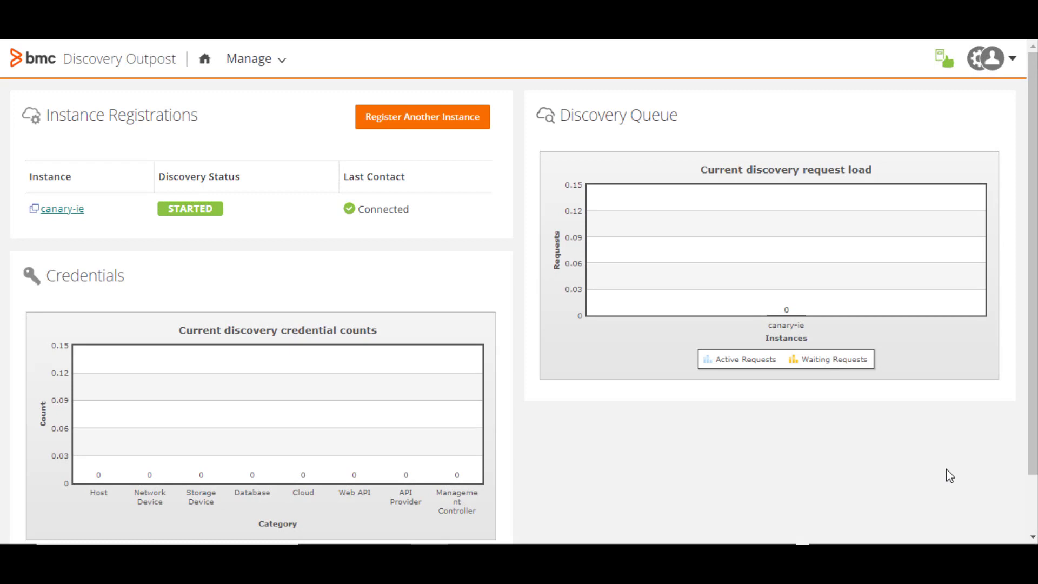
Step: Go to the outpost's Manage > Vault Providers and view the SafeGuard Vault tab
{"action": "left_click", "coordinate": [261, 63]}
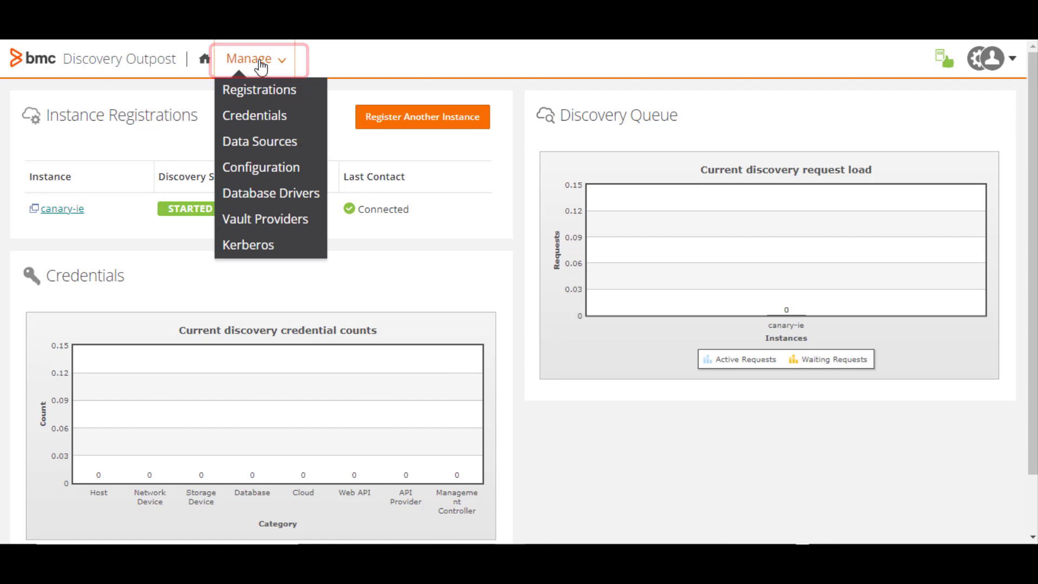
{"action": "left_click", "coordinate": [281, 223]}
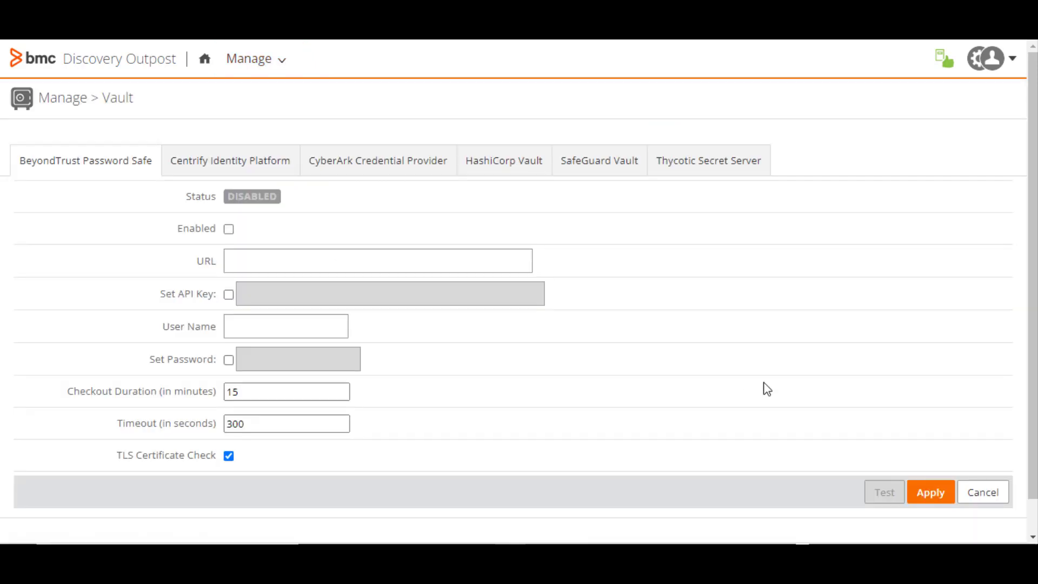
{"action": "left_click", "coordinate": [593, 160]}
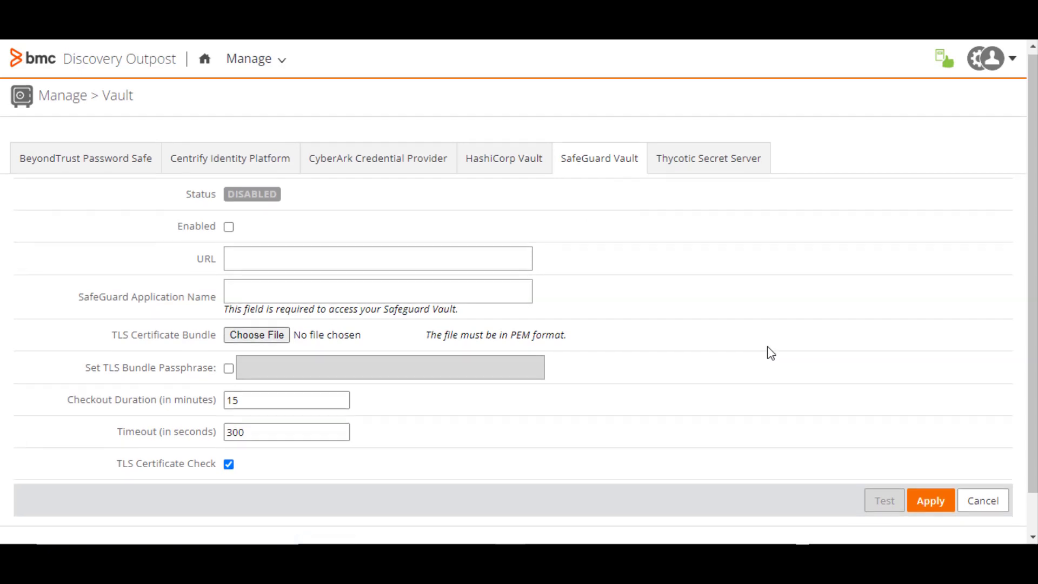
{"action": "scroll", "coordinate": [770, 353], "scroll_direction": "down", "scroll_amount": 1}
{"action": "scroll", "coordinate": [771, 352], "scroll_direction": "up", "scroll_amount": 1}
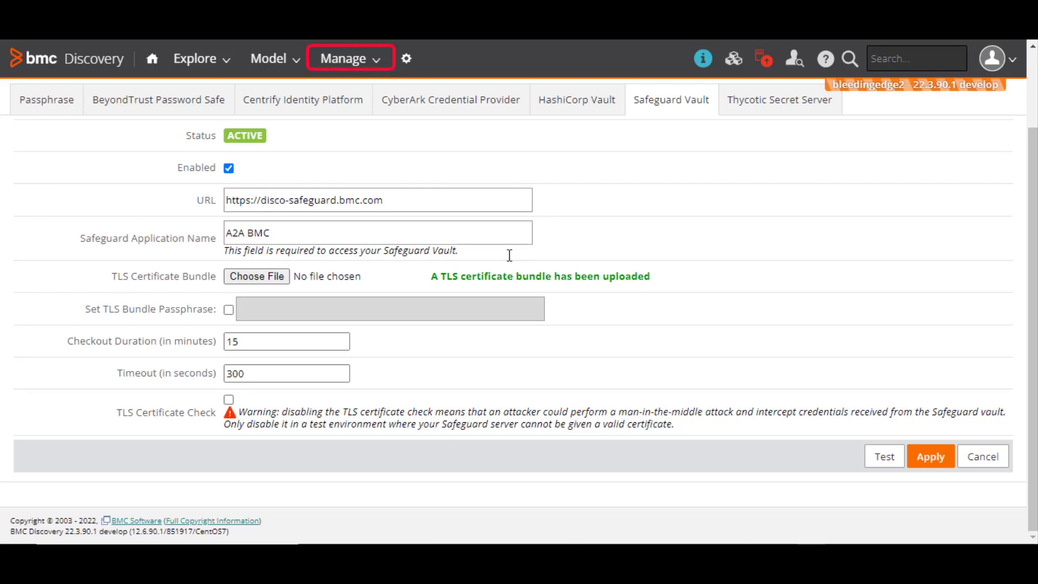
Step: Start a new SSH credential named SSH_Safeguard_01 sourced from Safeguard Vault
{"action": "left_click", "coordinate": [344, 60]}
{"action": "left_click", "coordinate": [366, 122]}
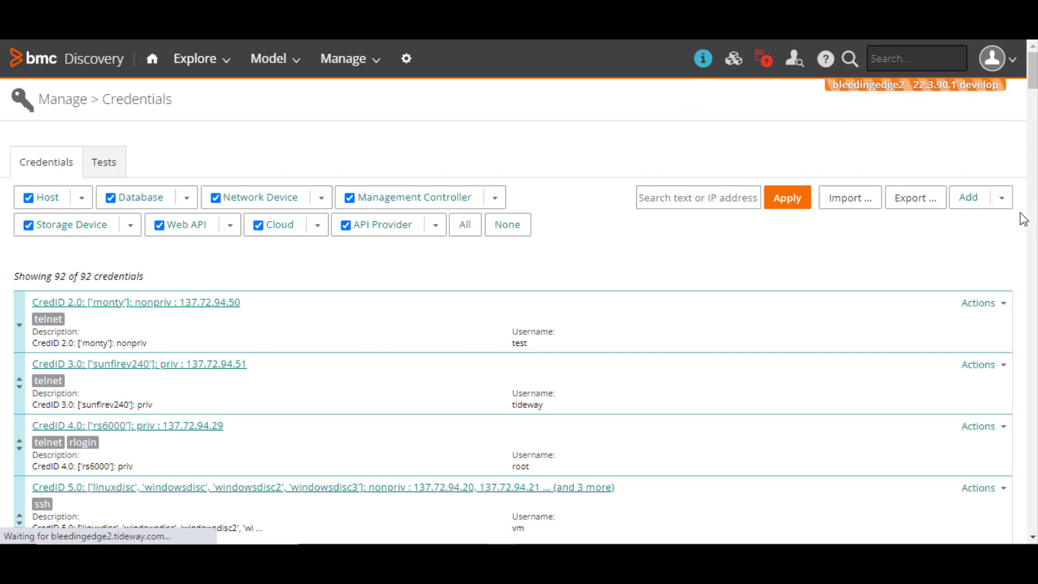
{"action": "left_click", "coordinate": [997, 201]}
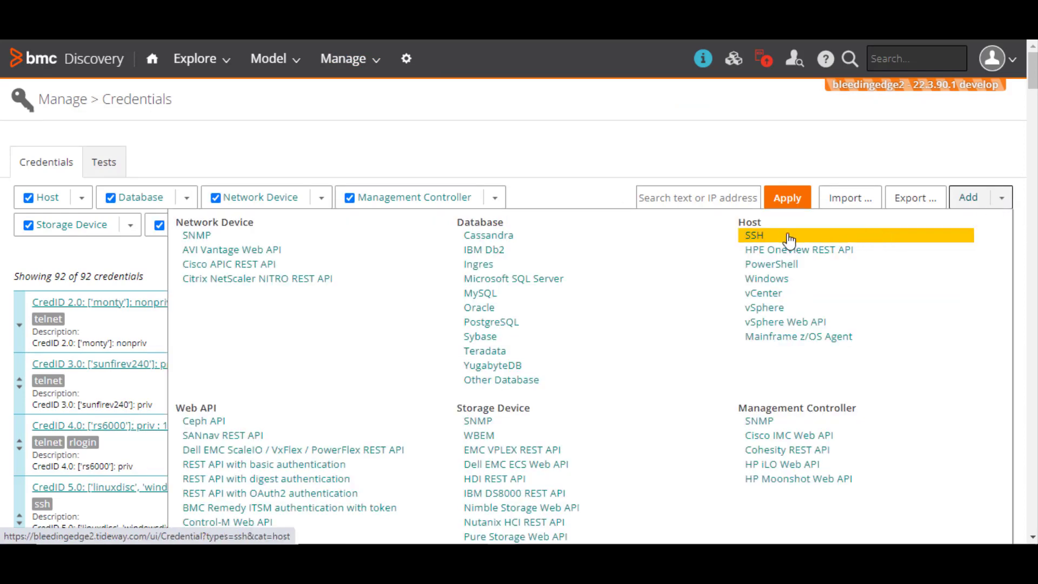
{"action": "left_click", "coordinate": [754, 237]}
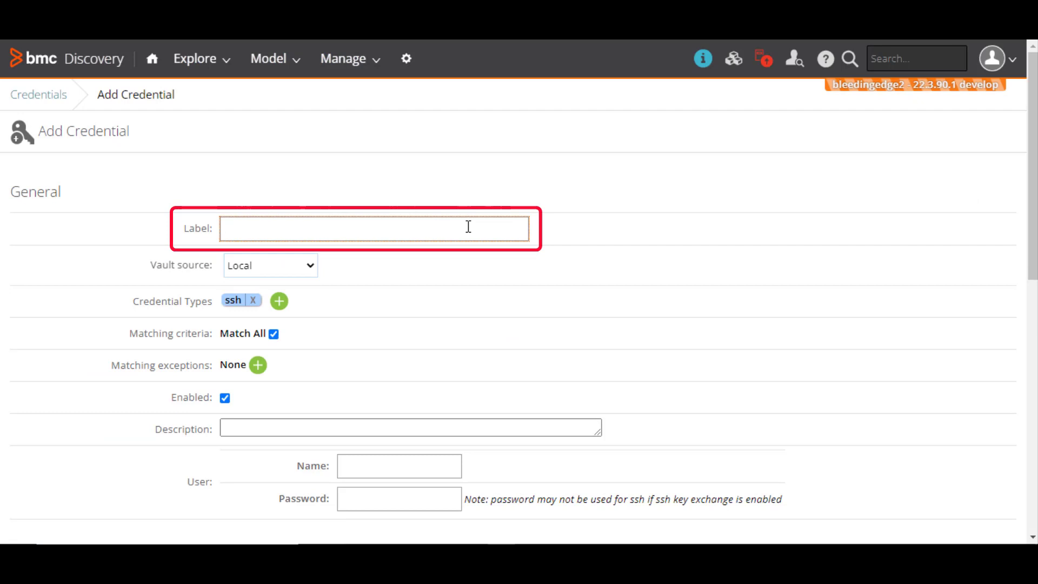
{"action": "type", "text": "SSH_Safeguard_01"}
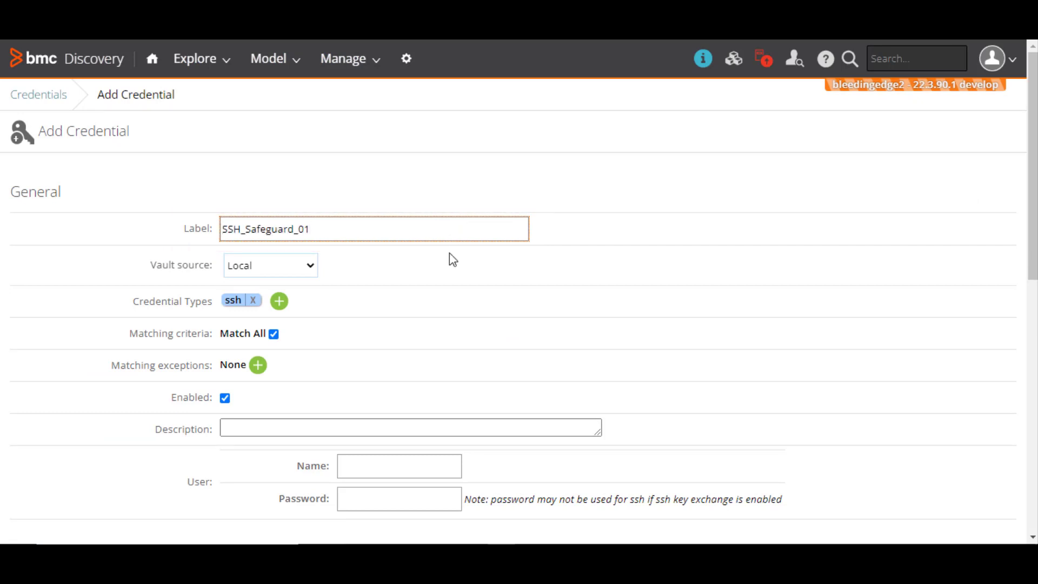
{"action": "left_click", "coordinate": [313, 268]}
{"action": "left_click", "coordinate": [306, 297]}
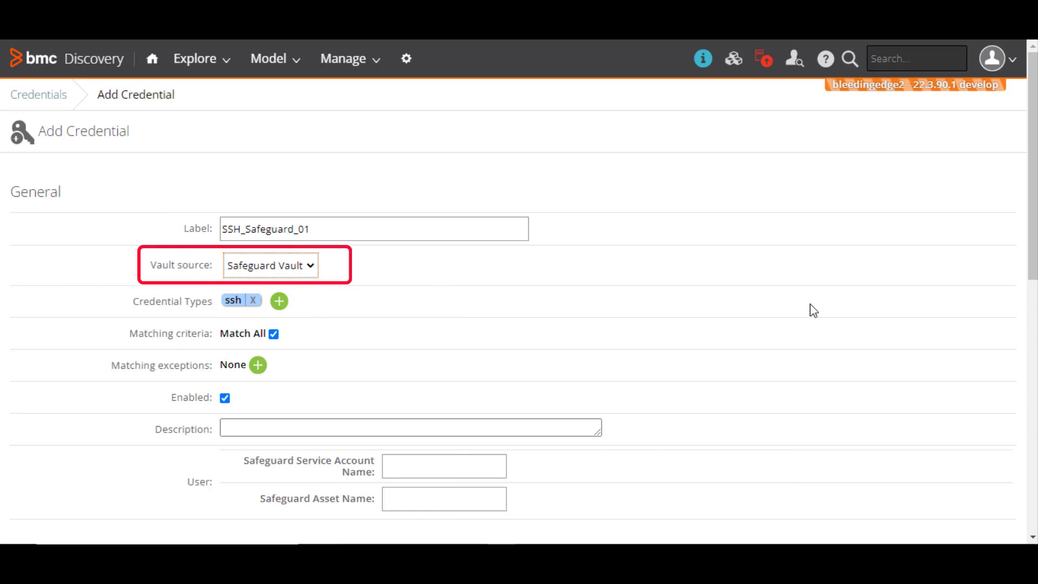
{"action": "scroll", "coordinate": [810, 309], "scroll_direction": "down", "scroll_amount": 3}
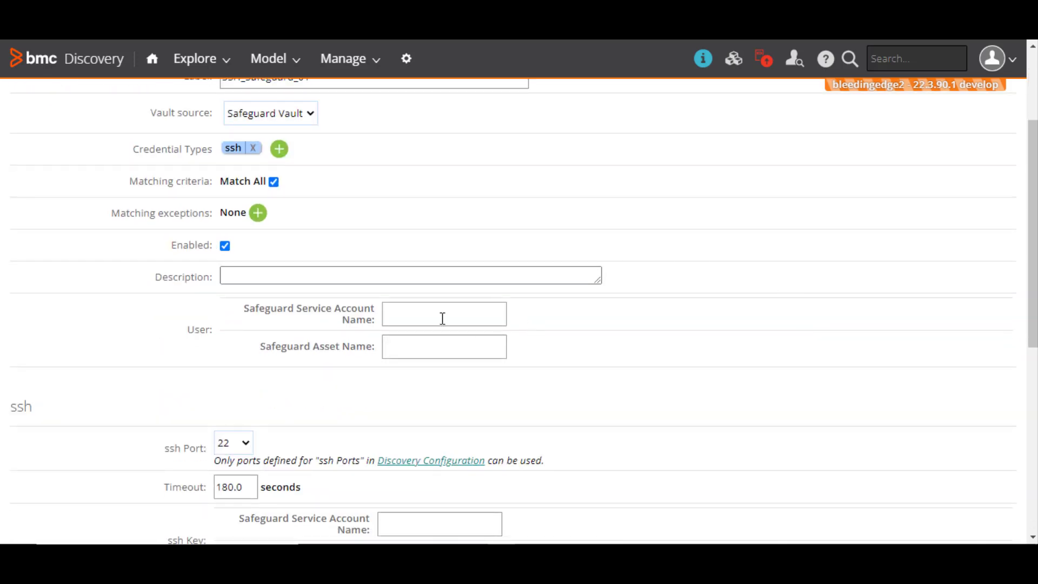
Step: Set Safeguard service account tideway and asset thor for both the user and the ssh key
{"action": "left_click", "coordinate": [450, 317]}
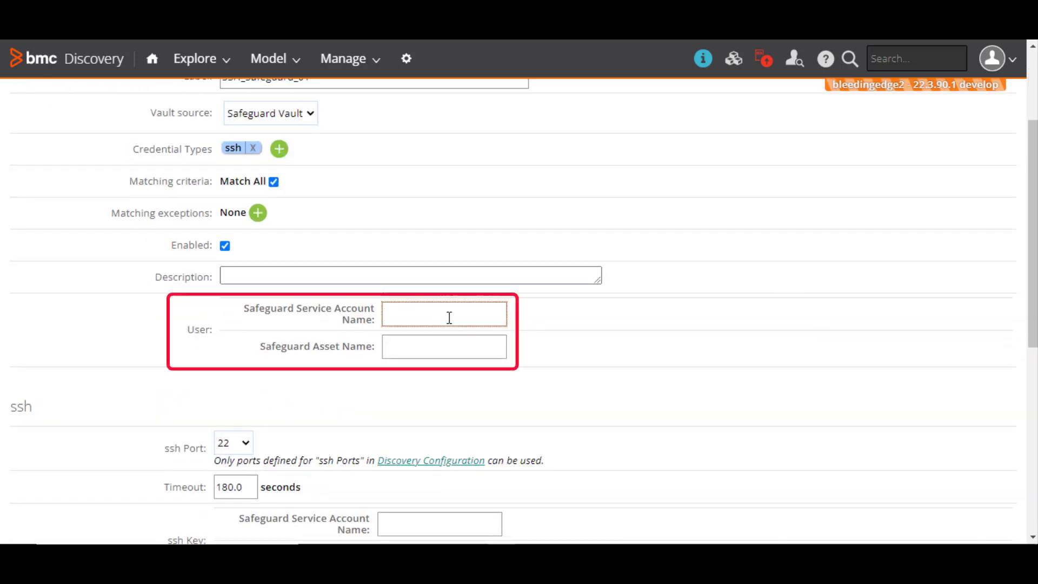
{"action": "type", "text": "tideway"}
{"action": "key", "text": "Tab"}
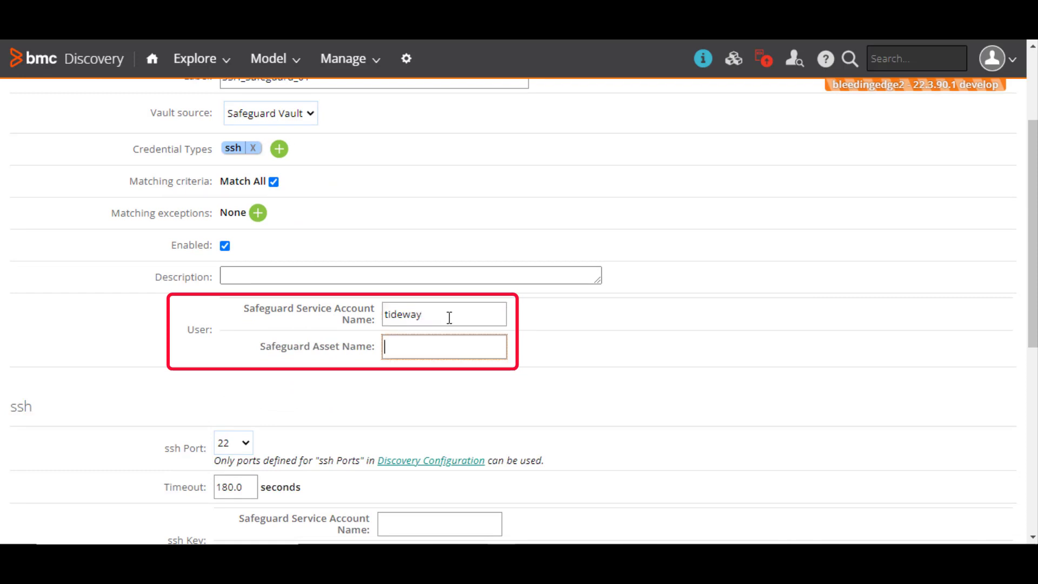
{"action": "type", "text": "thor"}
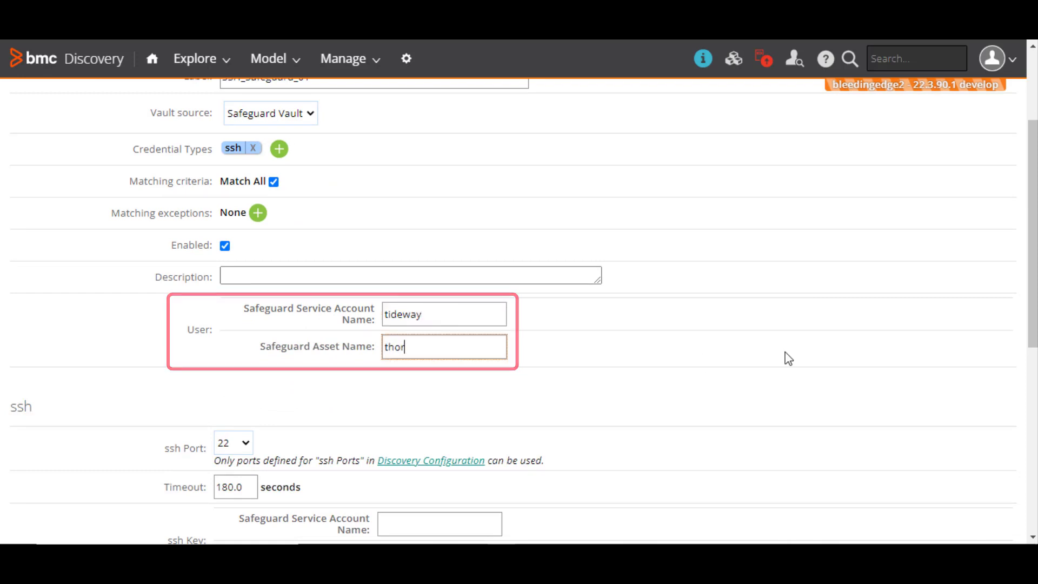
{"action": "scroll", "coordinate": [786, 358], "scroll_direction": "down", "scroll_amount": 3}
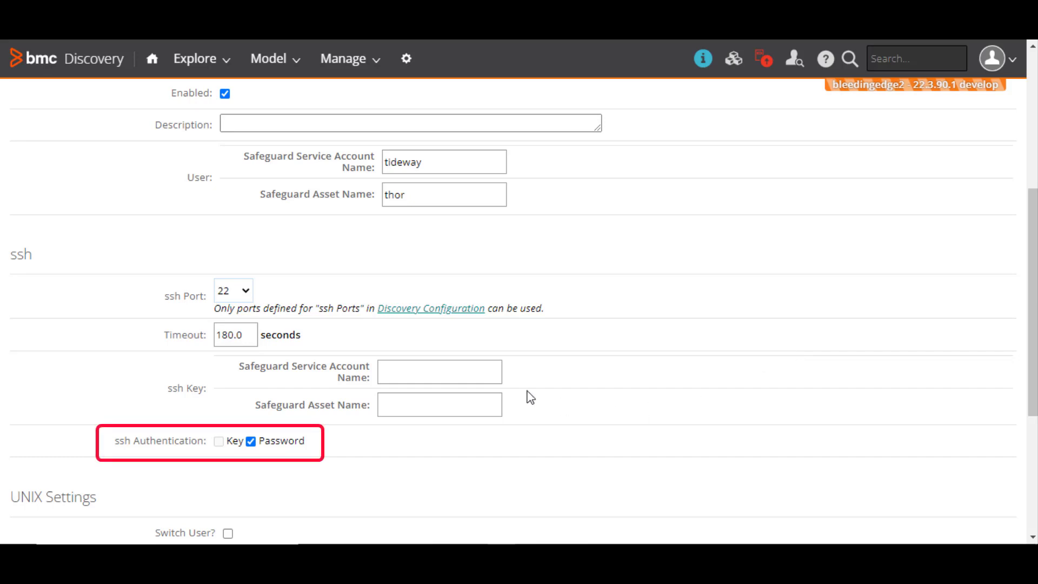
{"action": "left_click", "coordinate": [443, 370]}
{"action": "type", "text": "ti"}
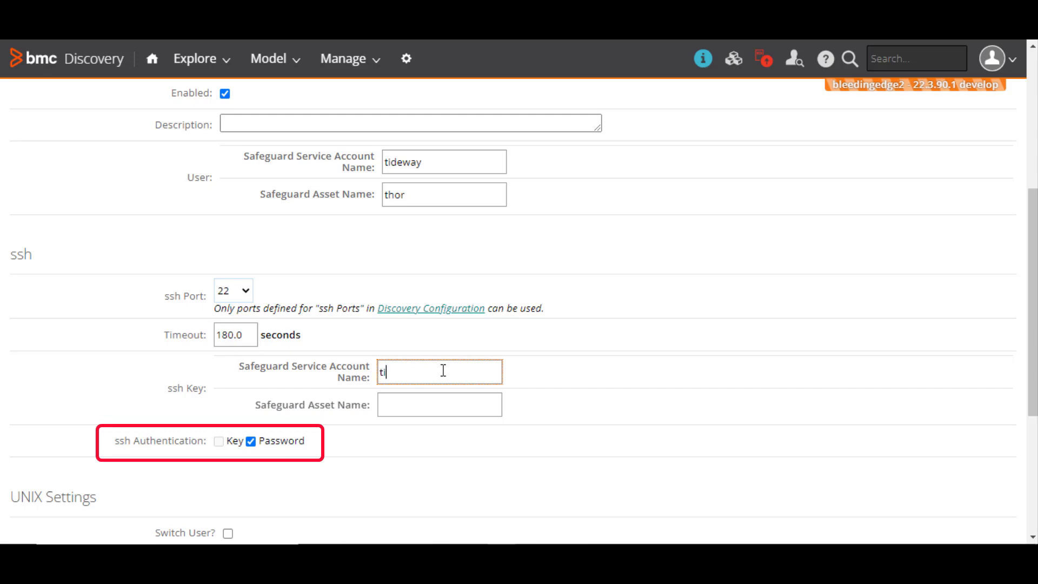
{"action": "type", "text": "deway"}
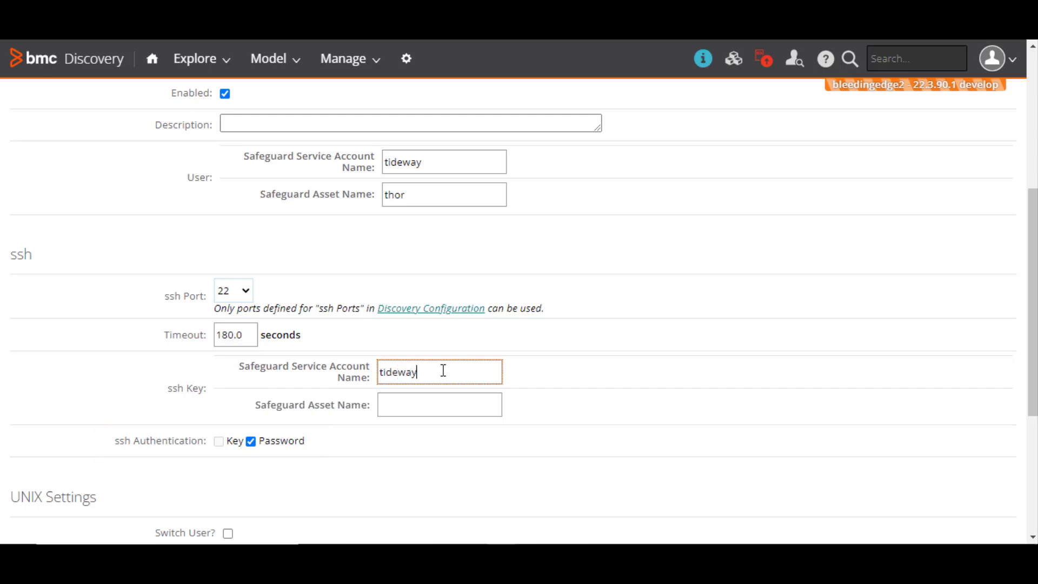
{"action": "left_click", "coordinate": [440, 404]}
{"action": "type", "text": "thor"}
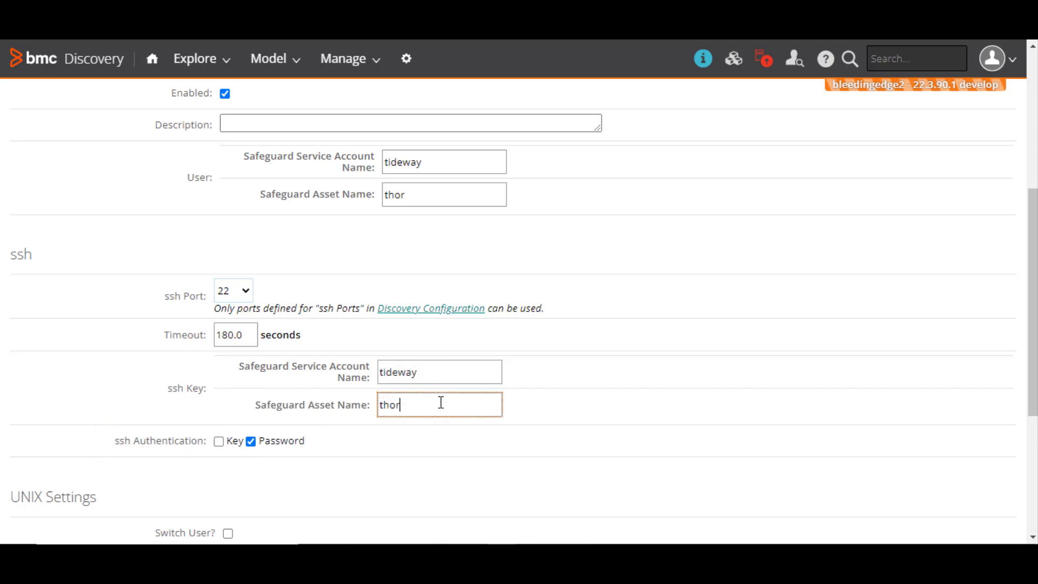
{"action": "scroll", "coordinate": [730, 408], "scroll_direction": "down", "scroll_amount": 3}
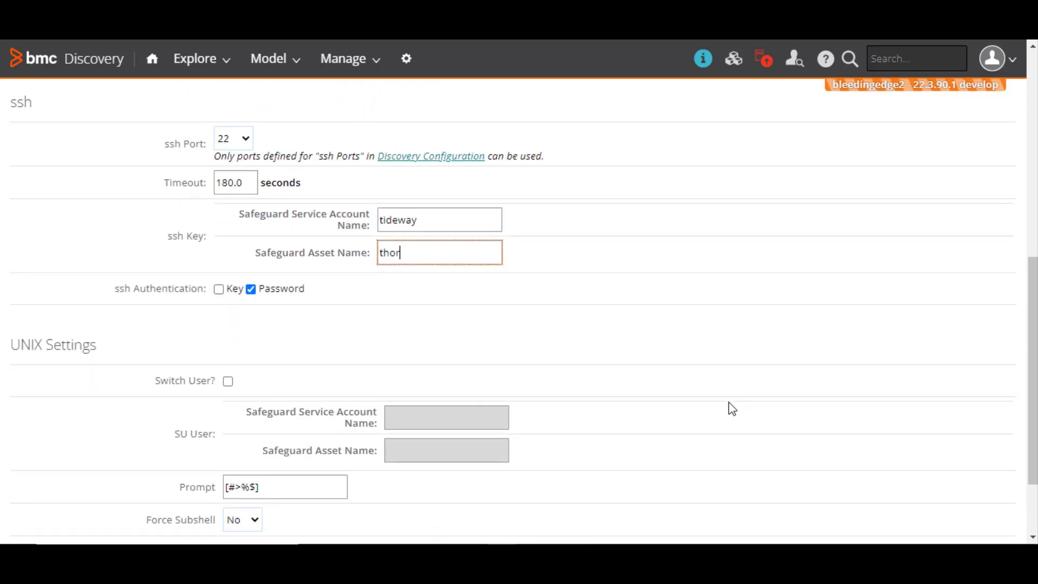
{"action": "scroll", "coordinate": [732, 408], "scroll_direction": "down", "scroll_amount": 2}
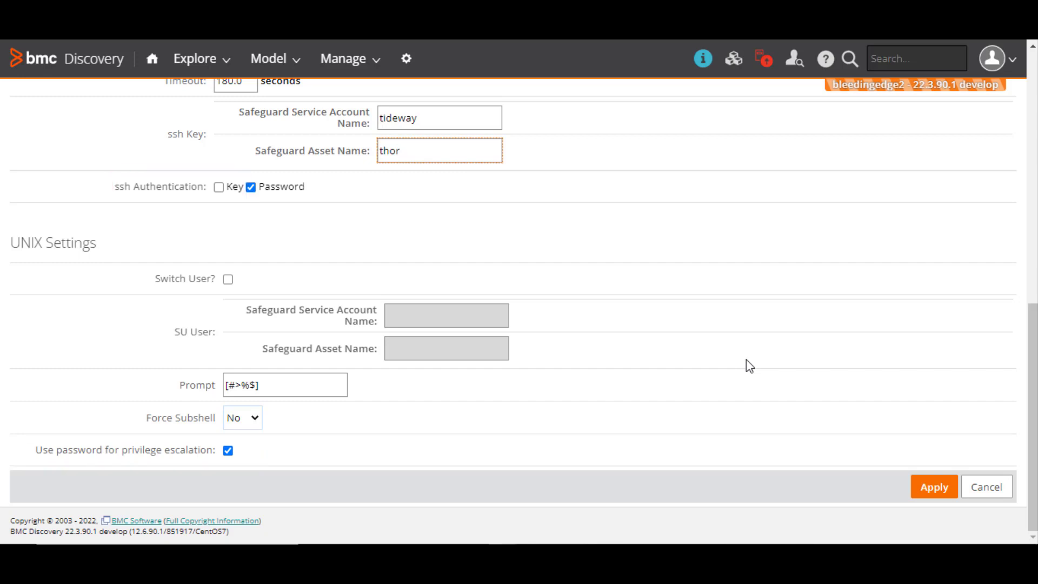
Step: Save the SSH_Safeguard_01 credential and test it against host 10.5.157.25
{"action": "left_click", "coordinate": [931, 487]}
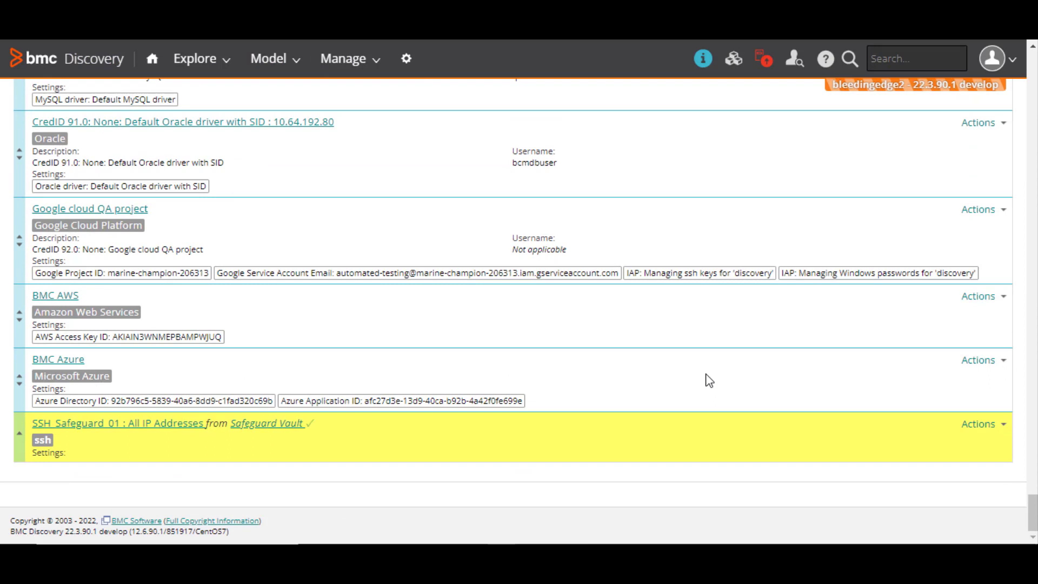
{"action": "left_click", "coordinate": [999, 430]}
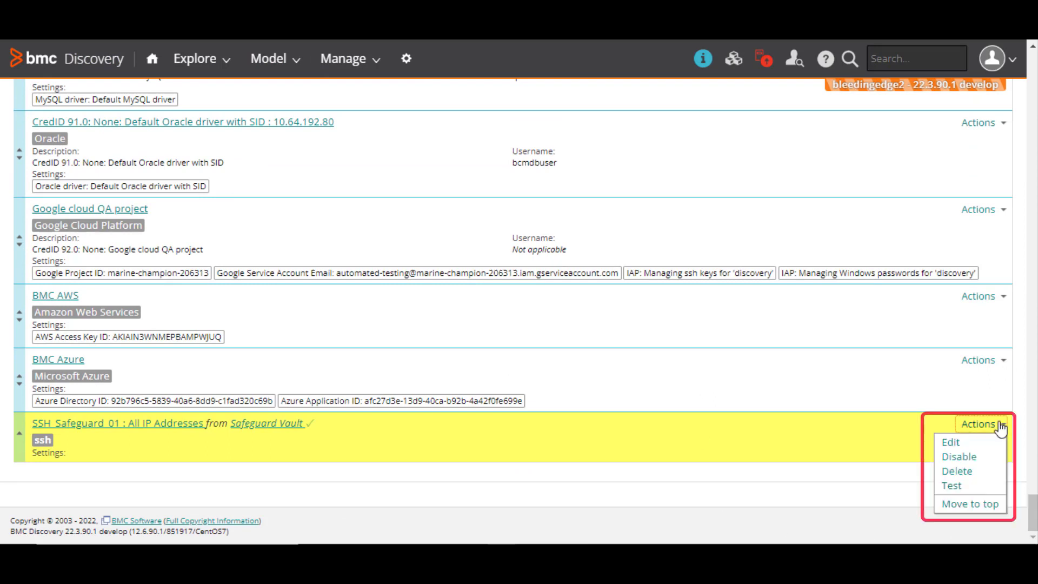
{"action": "left_click", "coordinate": [951, 486]}
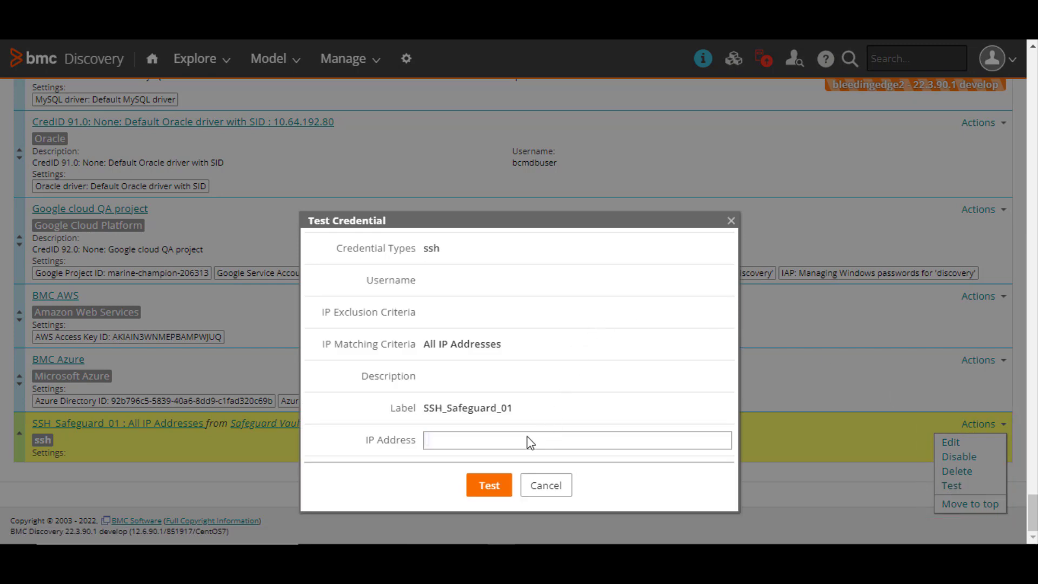
{"action": "type", "text": "10.5.157.25"}
{"action": "key", "text": "Return"}
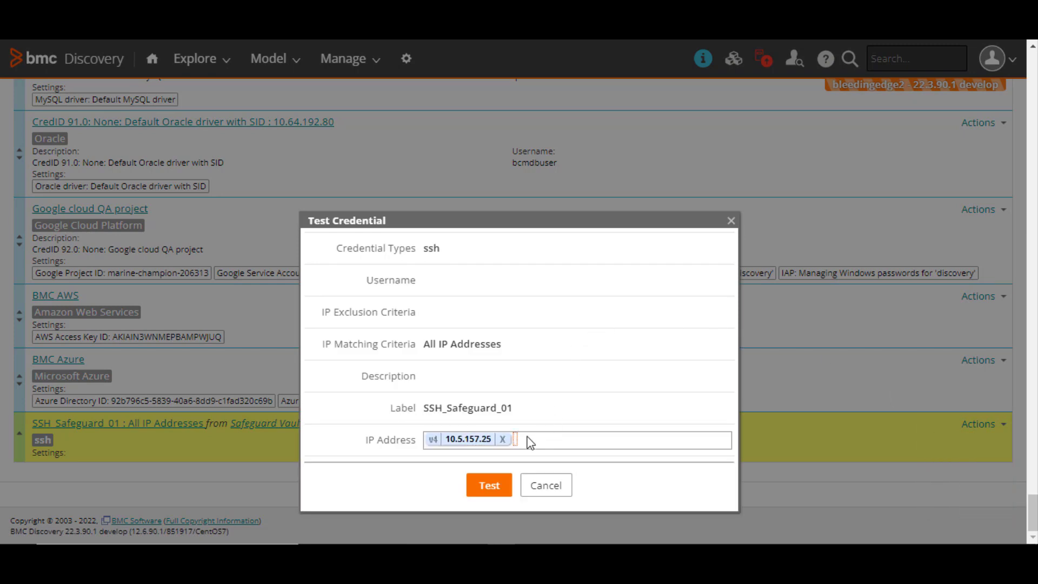
{"action": "left_click", "coordinate": [491, 486]}
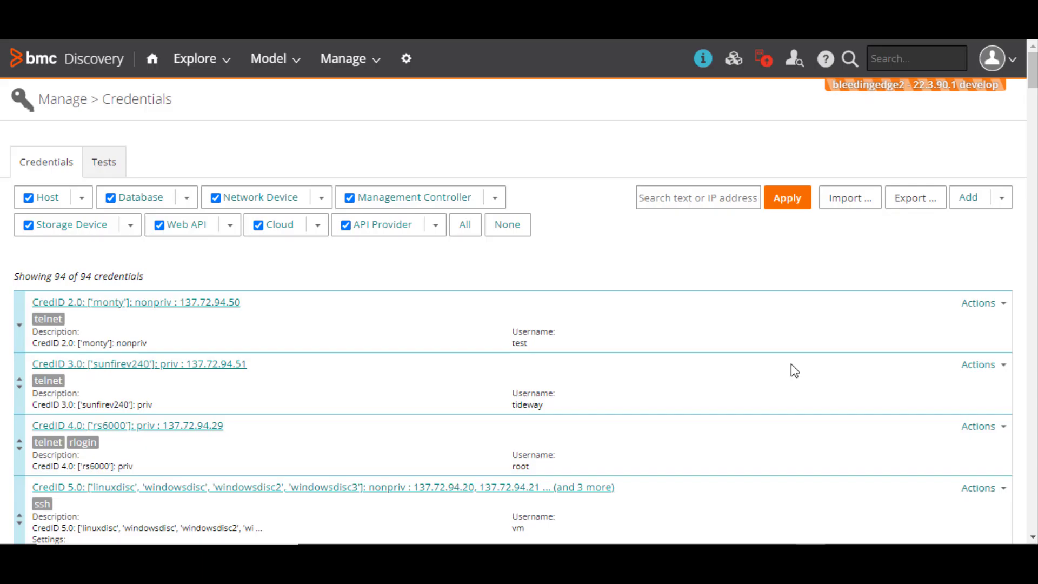
Step: Add a snapshot discovery run labelled safeguard_run with range 10.5.157.25
{"action": "left_click", "coordinate": [348, 61]}
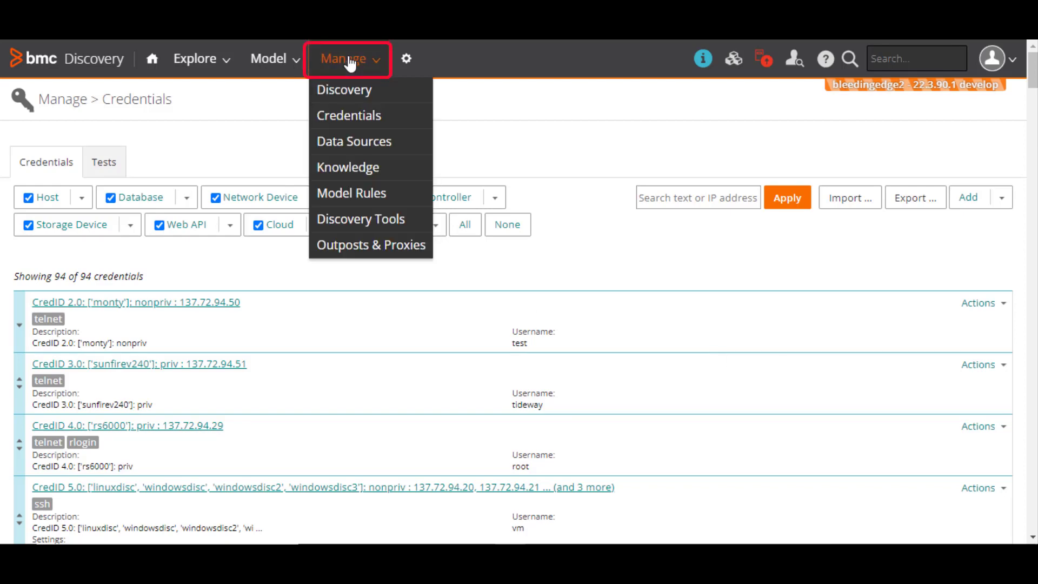
{"action": "left_click", "coordinate": [350, 92]}
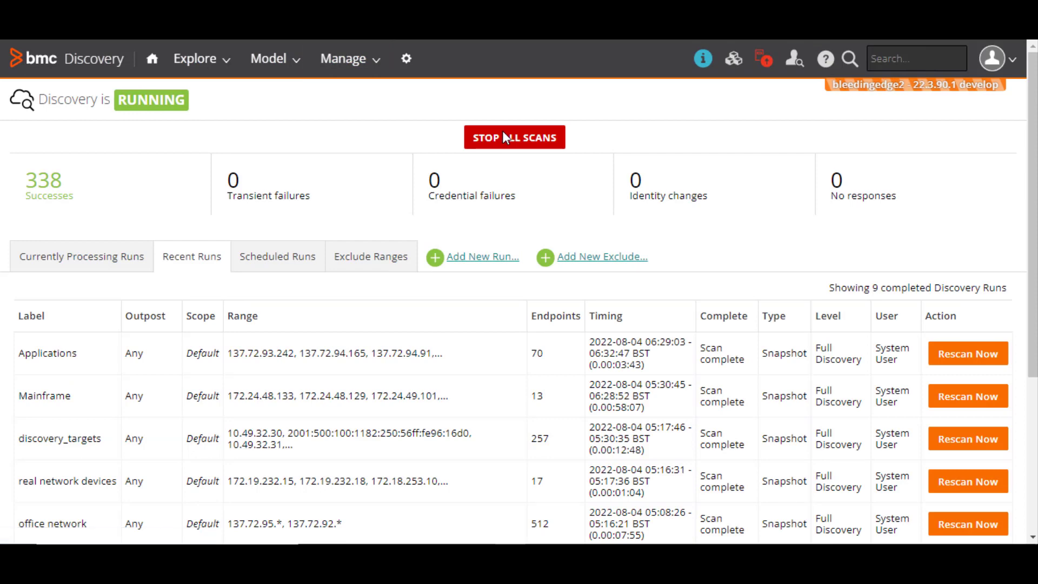
{"action": "left_click", "coordinate": [469, 260]}
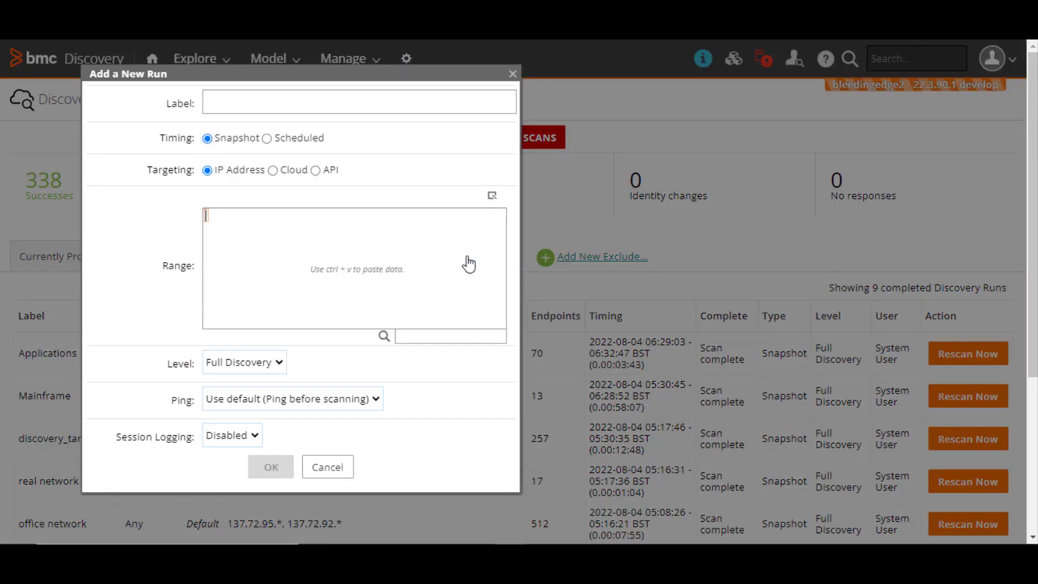
{"action": "left_click", "coordinate": [340, 100]}
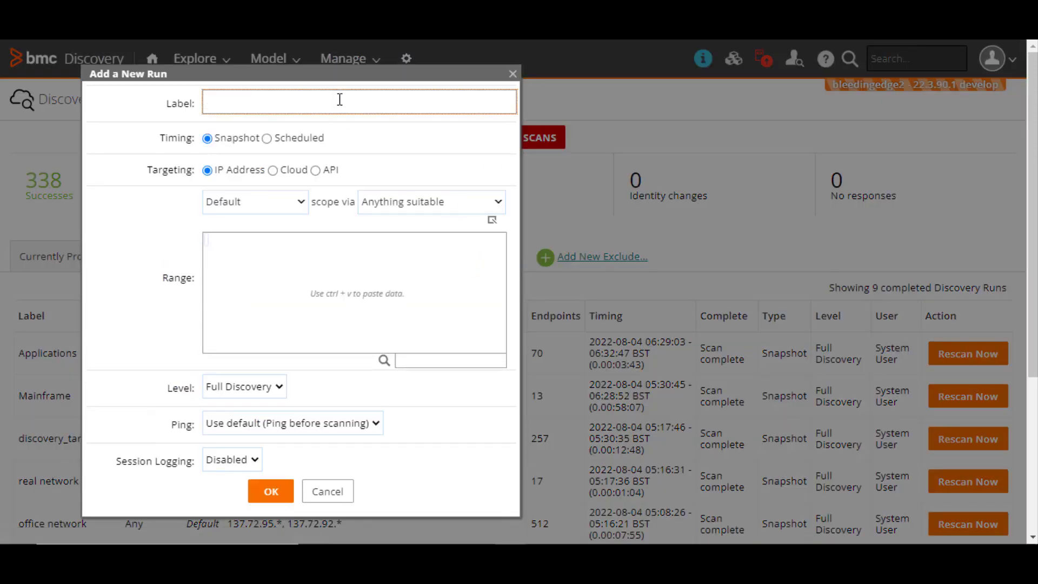
{"action": "type", "text": "feguard_run"}
{"action": "left_click", "coordinate": [297, 250]}
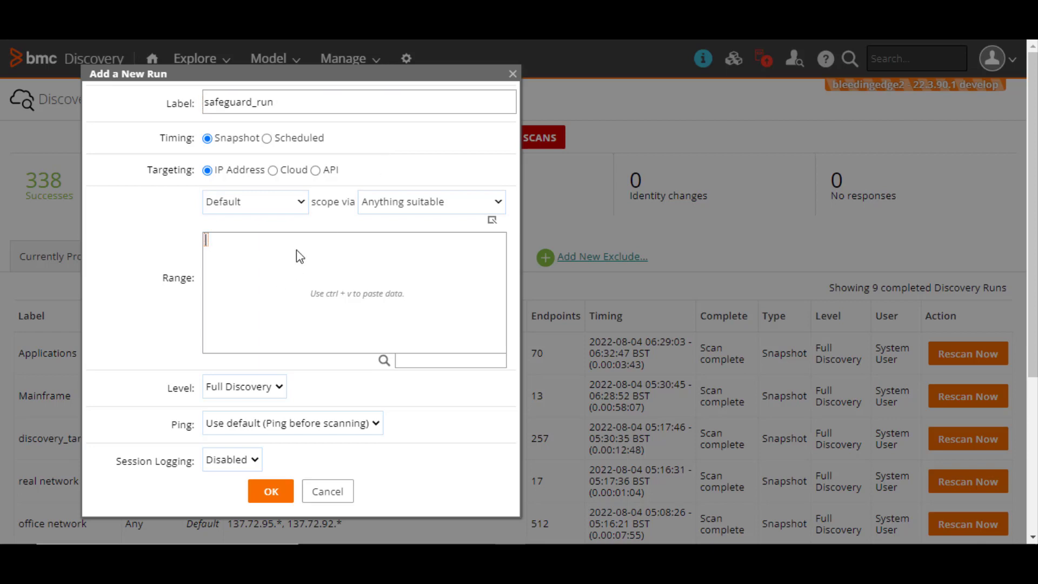
{"action": "type", "text": "10.5.157.25"}
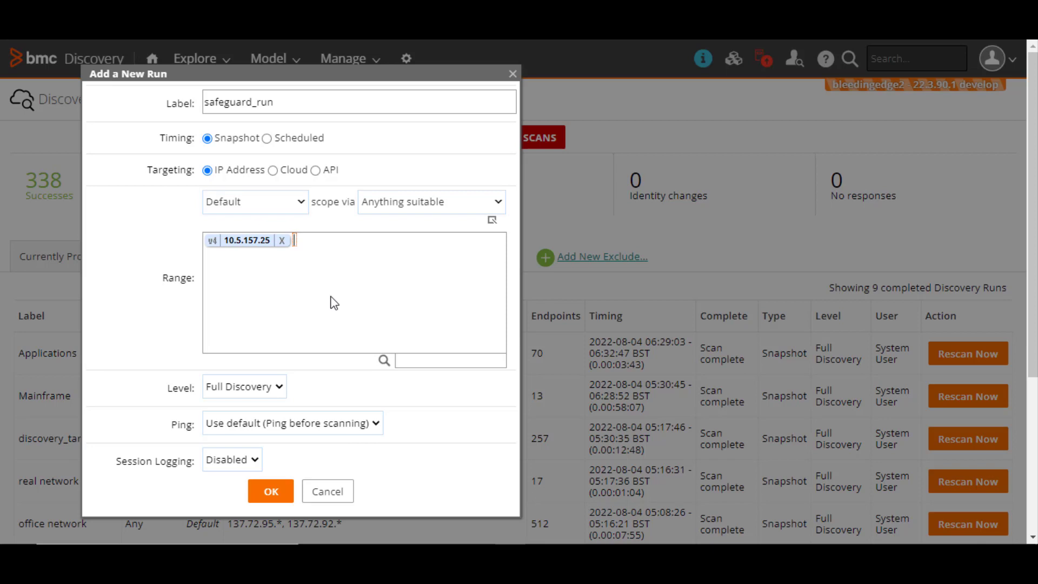
{"action": "left_click", "coordinate": [269, 492]}
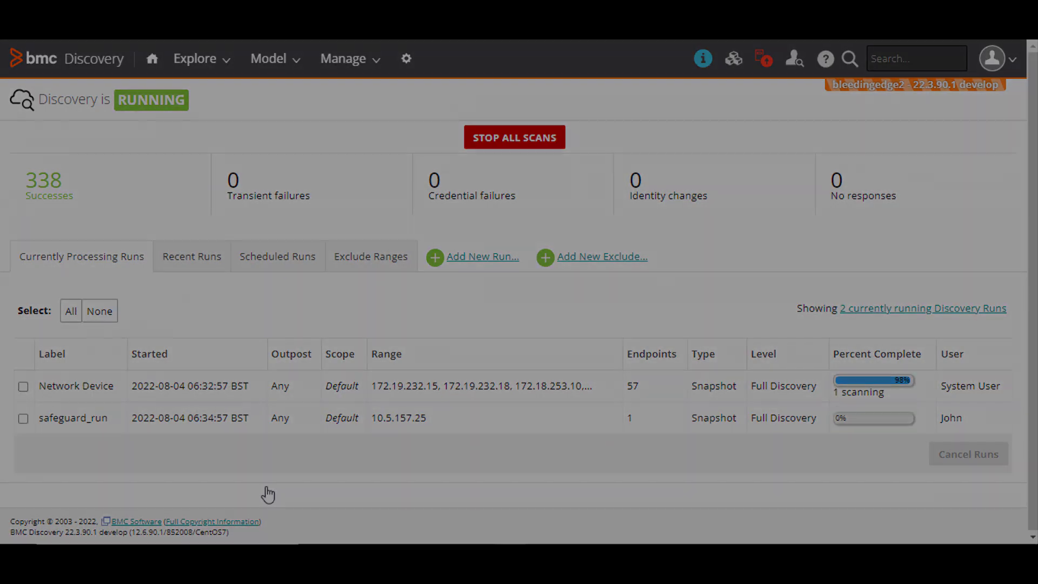
Step: Open safeguard_run from Recent Runs and view its discovery access details for 10.5.157.25
{"action": "left_click", "coordinate": [192, 258]}
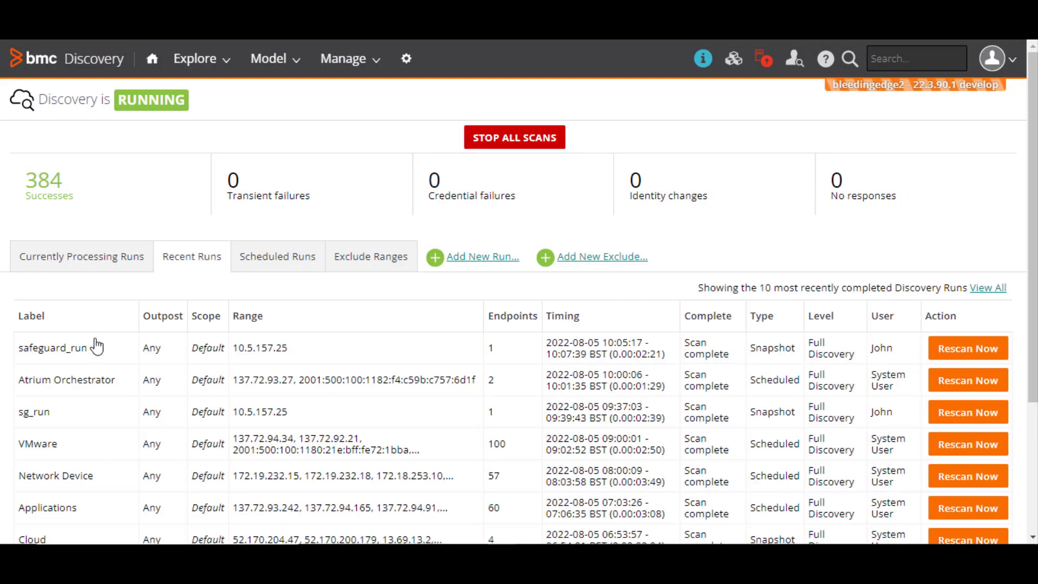
{"action": "left_click", "coordinate": [72, 352]}
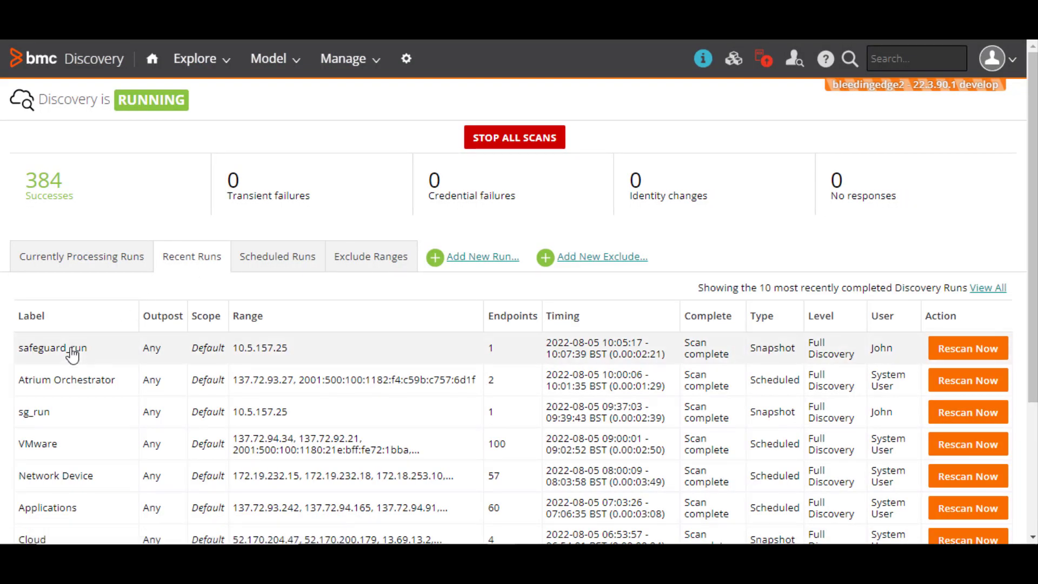
{"action": "scroll", "coordinate": [494, 394], "scroll_direction": "down", "scroll_amount": 8}
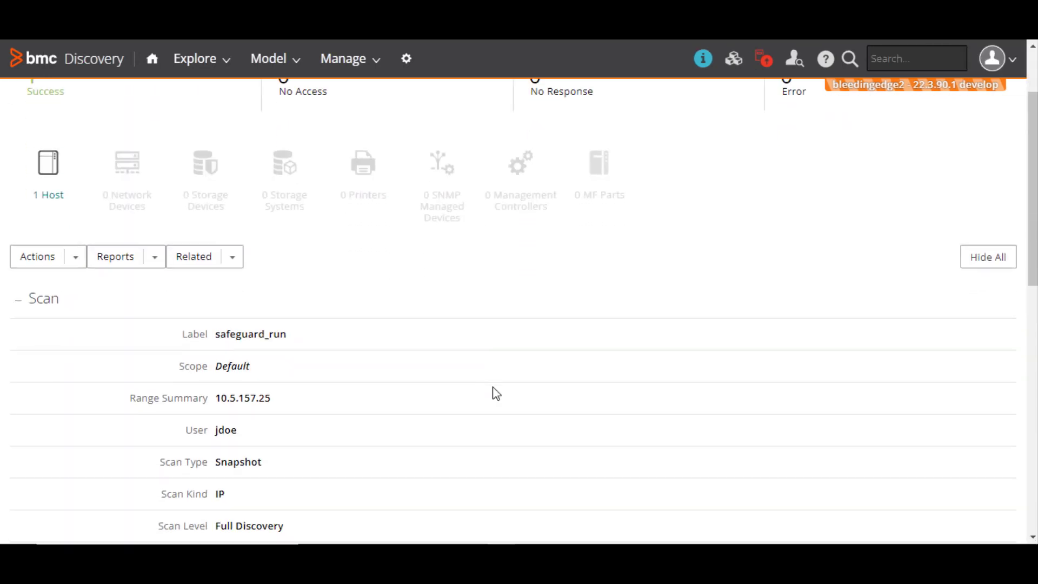
{"action": "scroll", "coordinate": [493, 394], "scroll_direction": "down", "scroll_amount": 3}
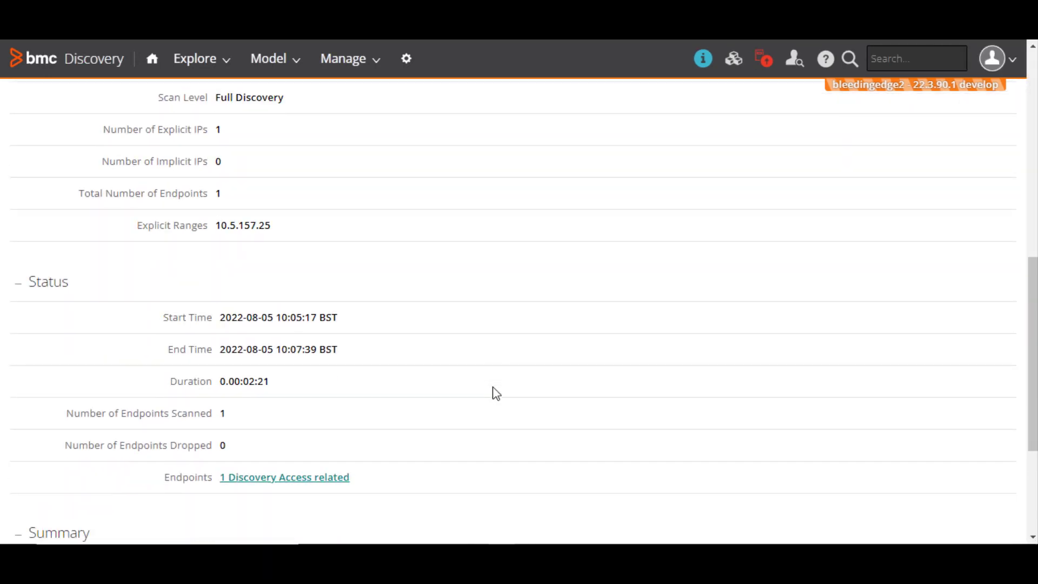
{"action": "left_click", "coordinate": [342, 405]}
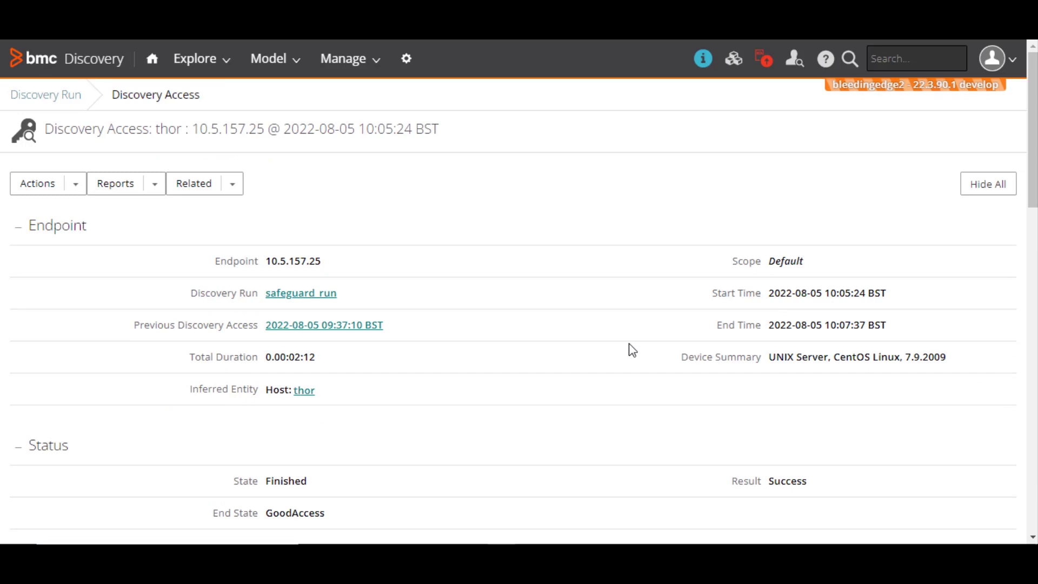
{"action": "scroll", "coordinate": [633, 350], "scroll_direction": "down", "scroll_amount": 4}
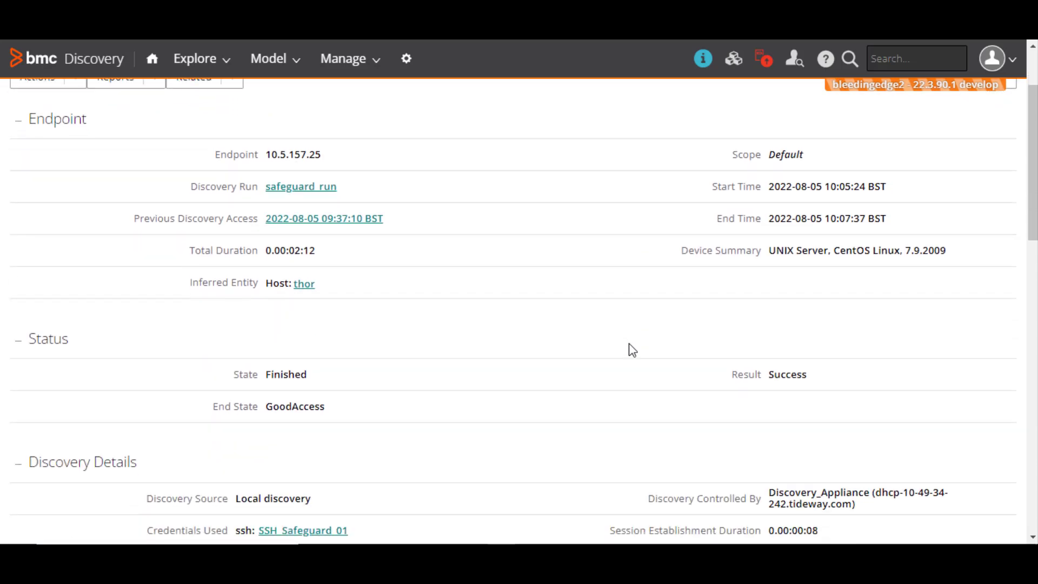